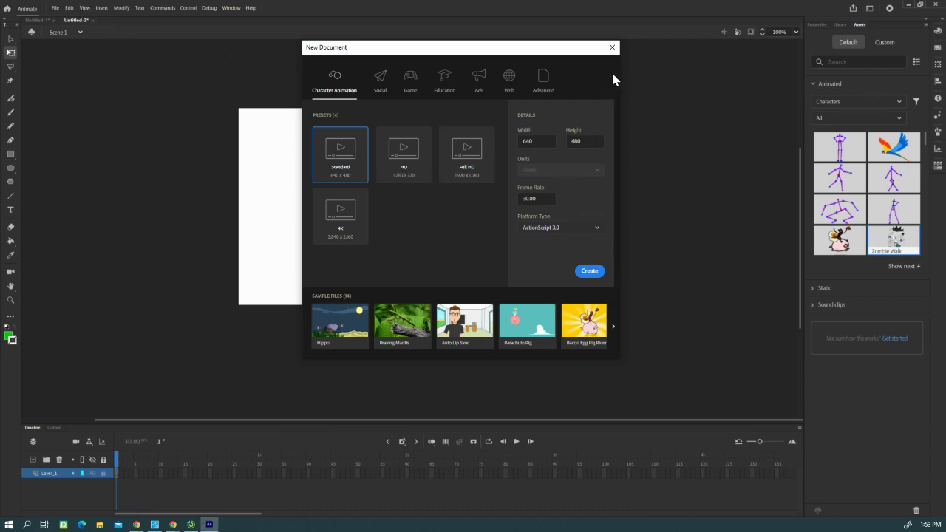
# Create a new document from the Character Animation Standard 640 × 480 preset at 30 fps.
pyautogui.click(612, 47)
pyautogui.click(53, 7)
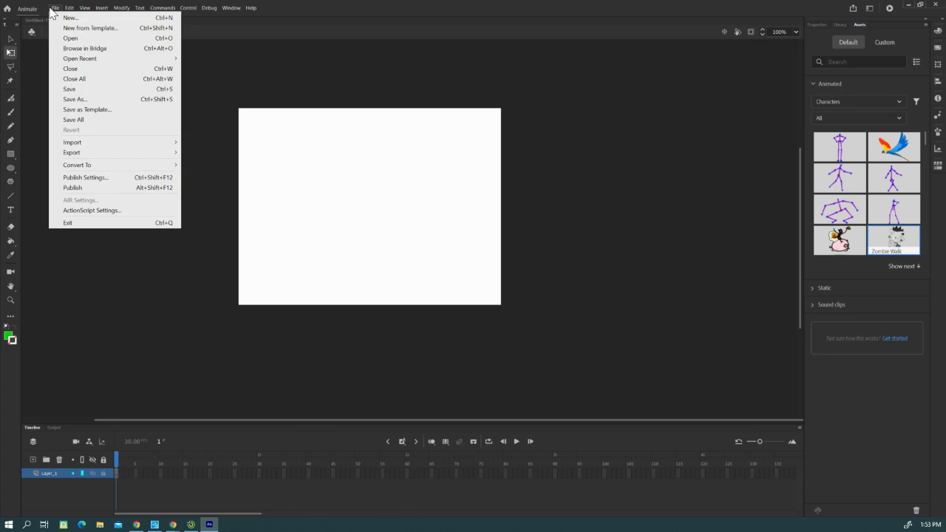
pyautogui.click(65, 16)
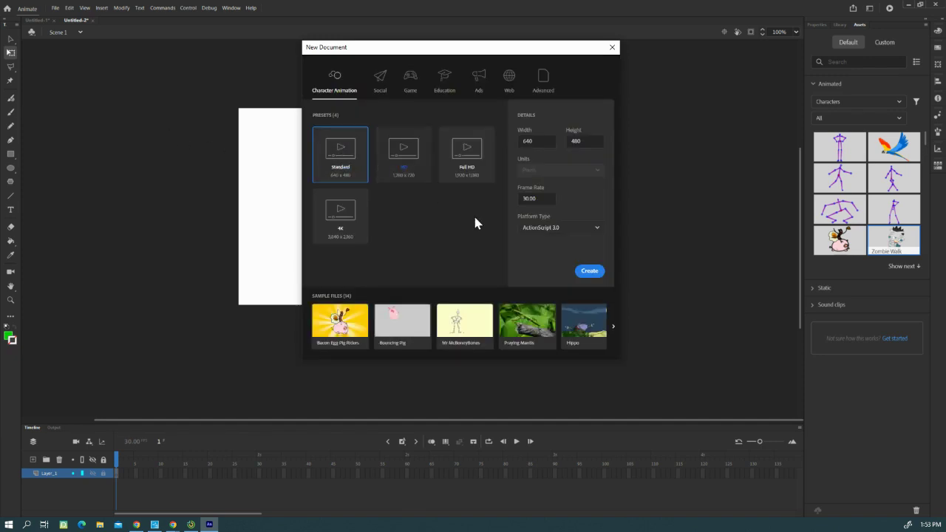
pyautogui.click(589, 272)
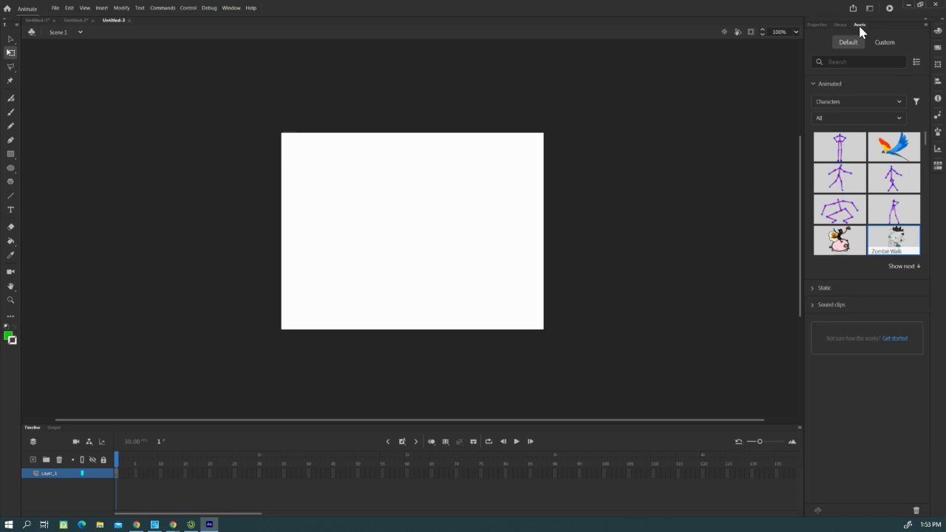
# Show the Animated > Characters category in the Assets panel.
pyautogui.click(847, 102)
pyautogui.click(847, 103)
pyautogui.click(835, 85)
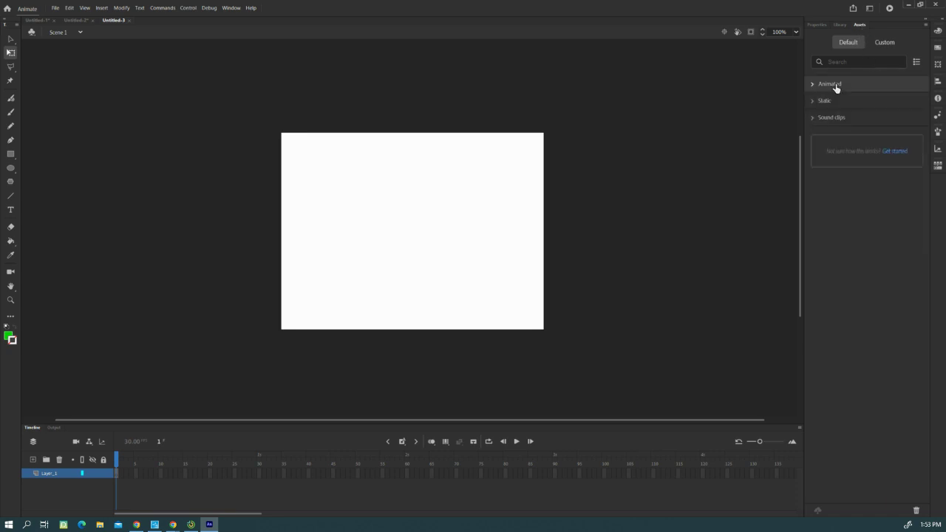
pyautogui.click(835, 85)
pyautogui.click(833, 101)
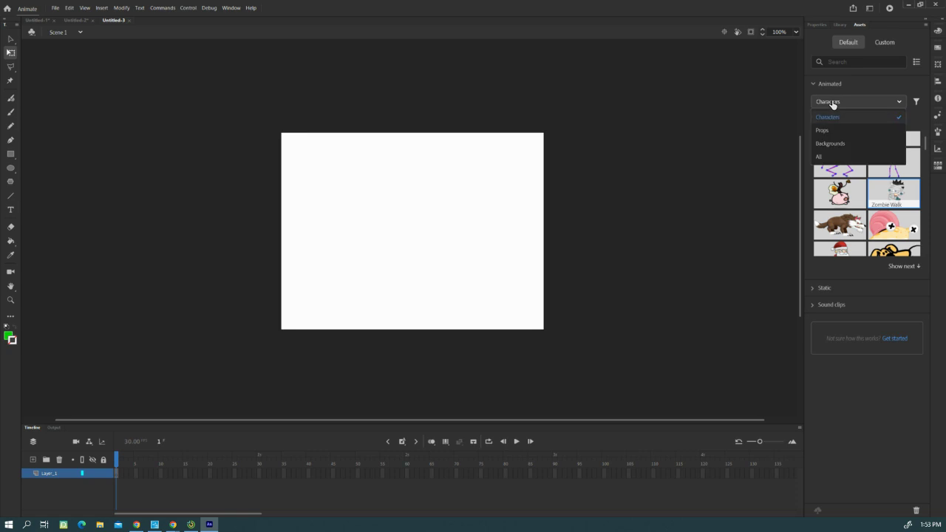
pyautogui.click(832, 102)
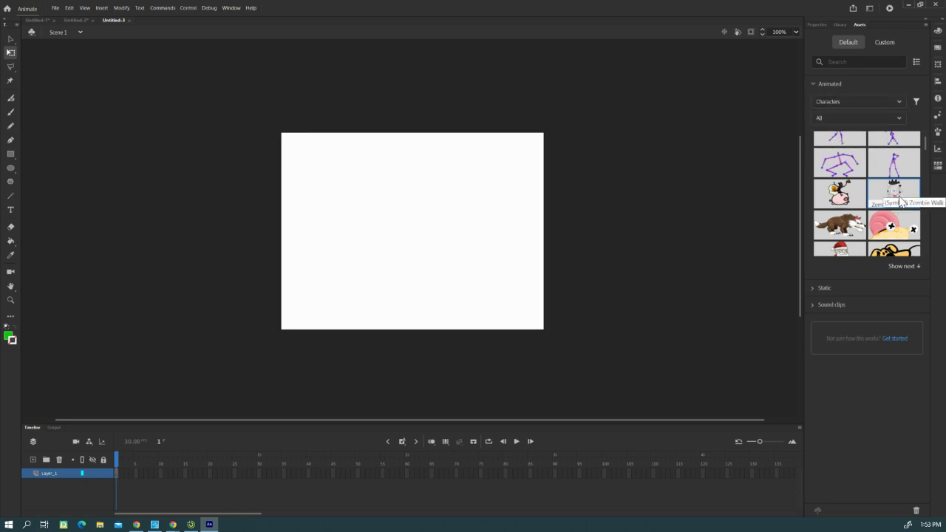
# Drag the Zombie Walk character onto the canvas and place it just left of the stage.
pyautogui.moveTo(899, 200); pyautogui.dragTo(235, 249)
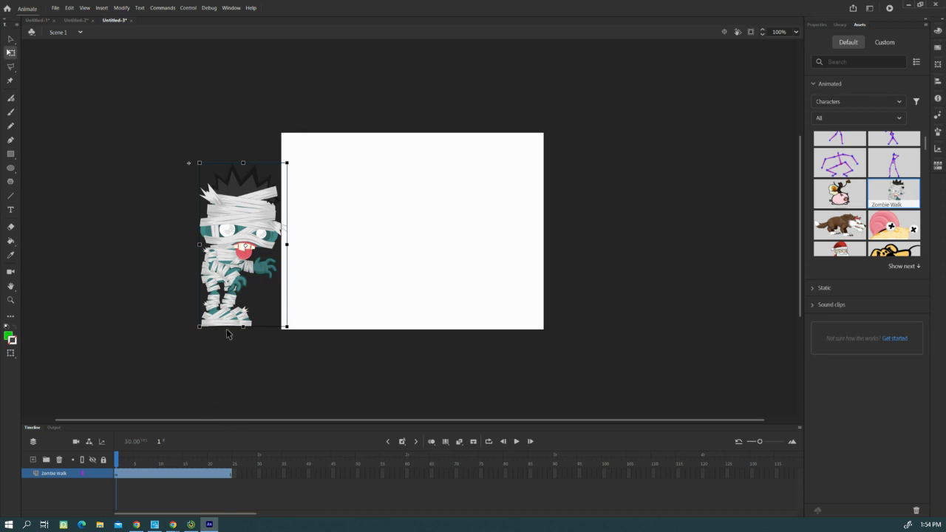
pyautogui.moveTo(226, 274); pyautogui.dragTo(547, 275)
pyautogui.moveTo(391, 288); pyautogui.dragTo(233, 275)
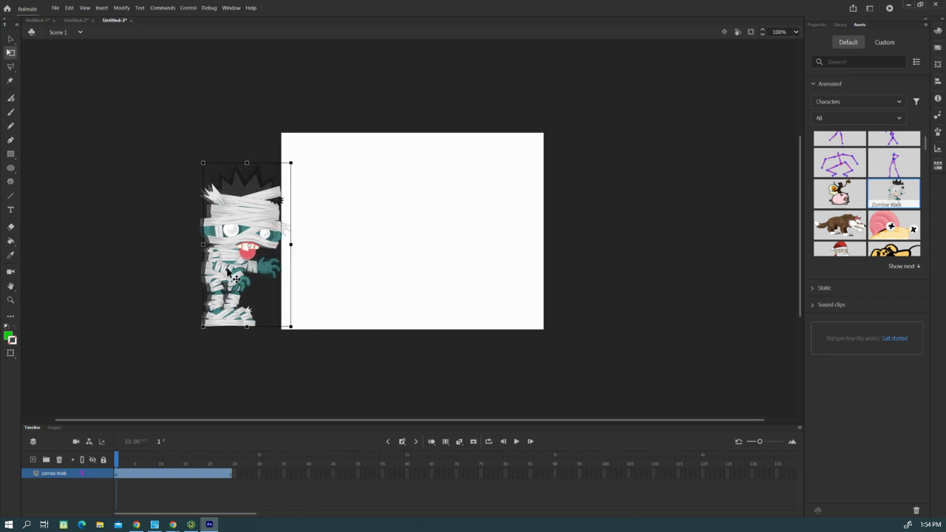
pyautogui.moveTo(228, 472); pyautogui.dragTo(227, 472)
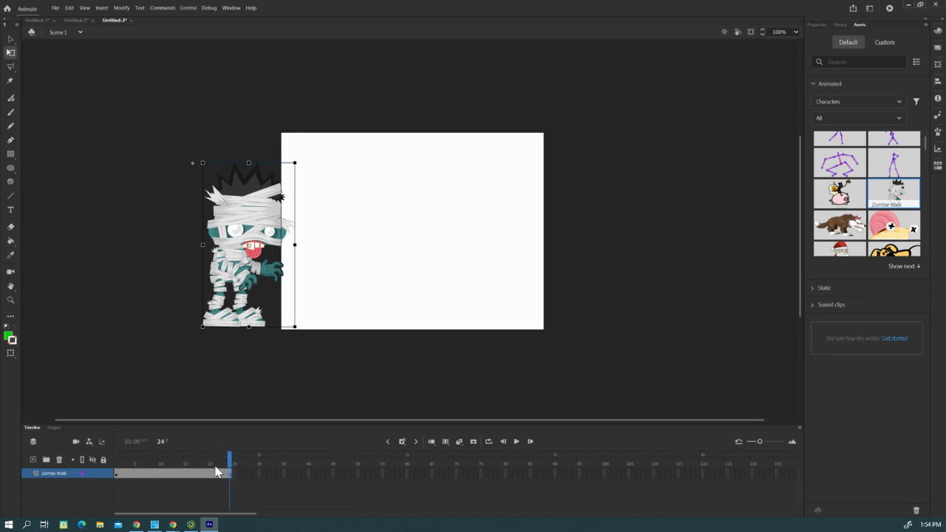
# Select the Zombie Walk frames and insert a keyframe at frame 24.
pyautogui.click(96, 472)
pyautogui.moveTo(116, 473); pyautogui.dragTo(229, 476)
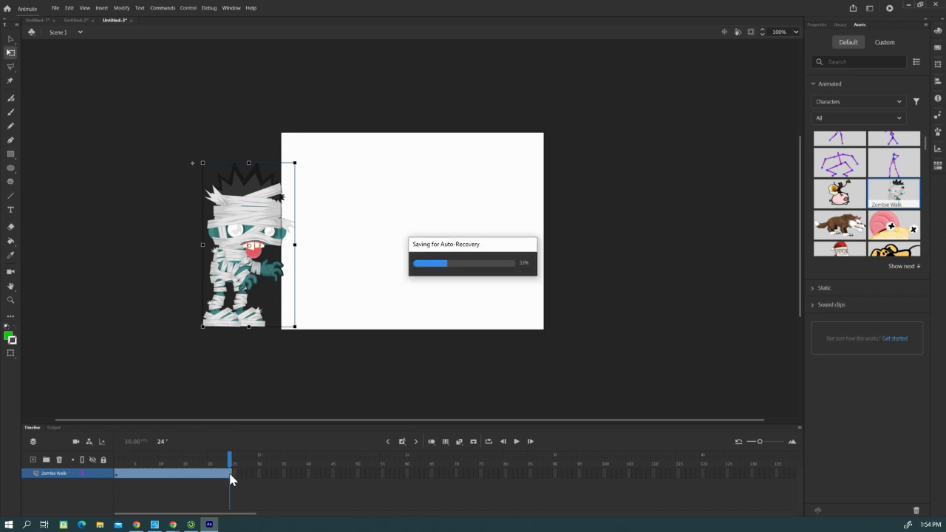
pyautogui.click(403, 444)
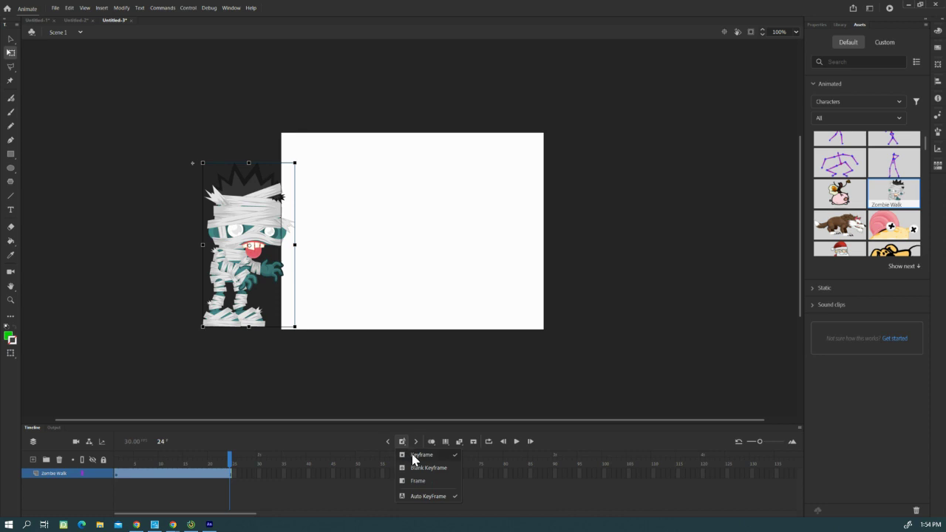
pyautogui.click(421, 456)
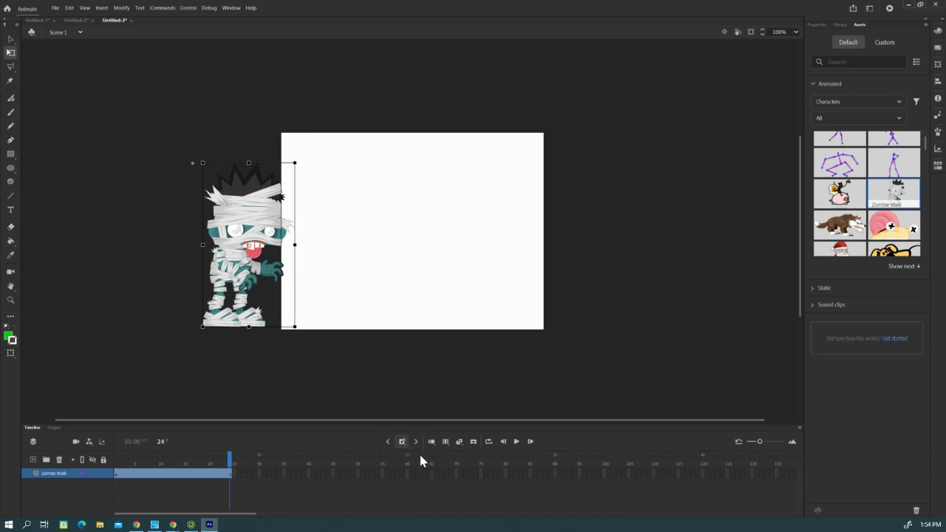
pyautogui.click(229, 473)
# Move the zombie past the stage's right edge at frame 24 and classic-tween frames 1–24.
pyautogui.moveTo(246, 257); pyautogui.dragTo(620, 255)
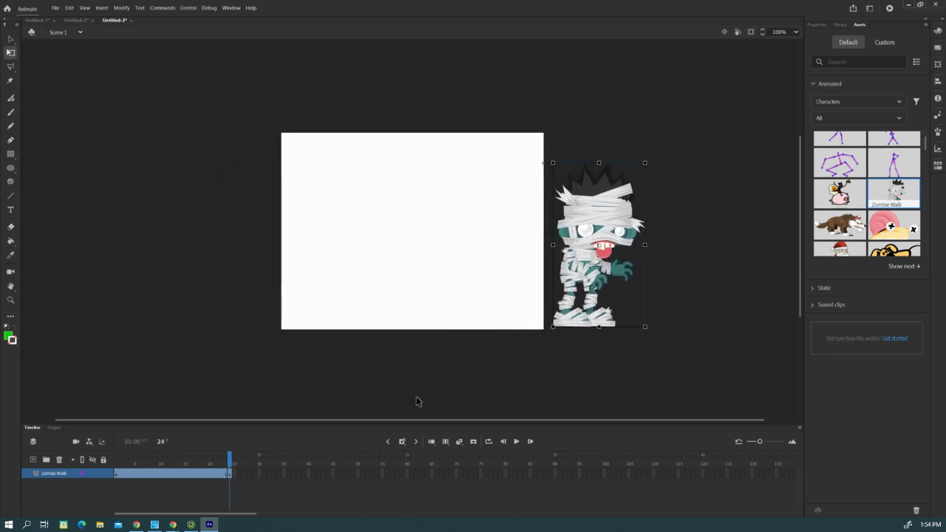
pyautogui.click(164, 477)
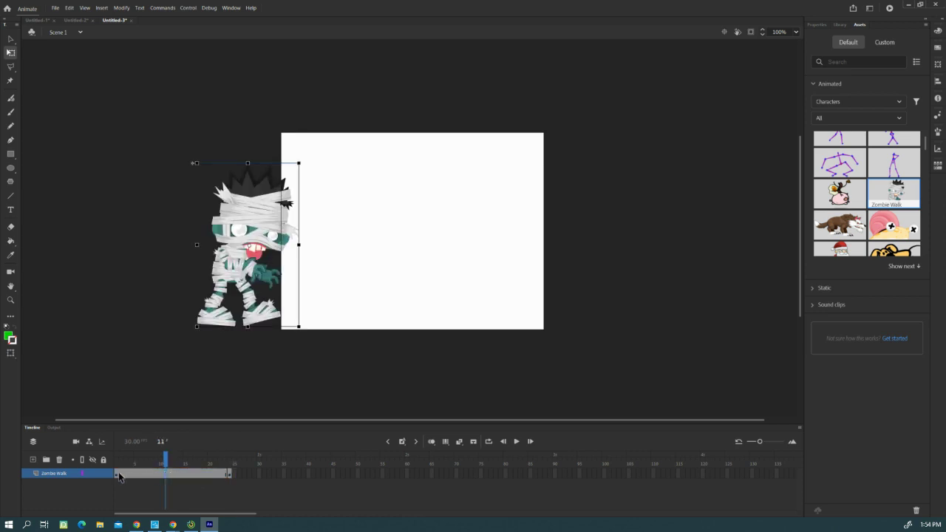
pyautogui.rightClick(166, 475)
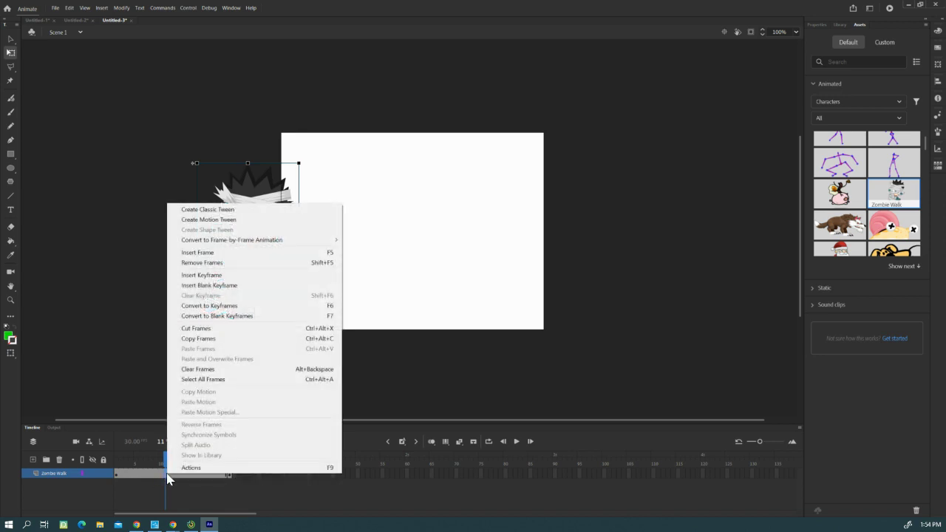
pyautogui.click(229, 211)
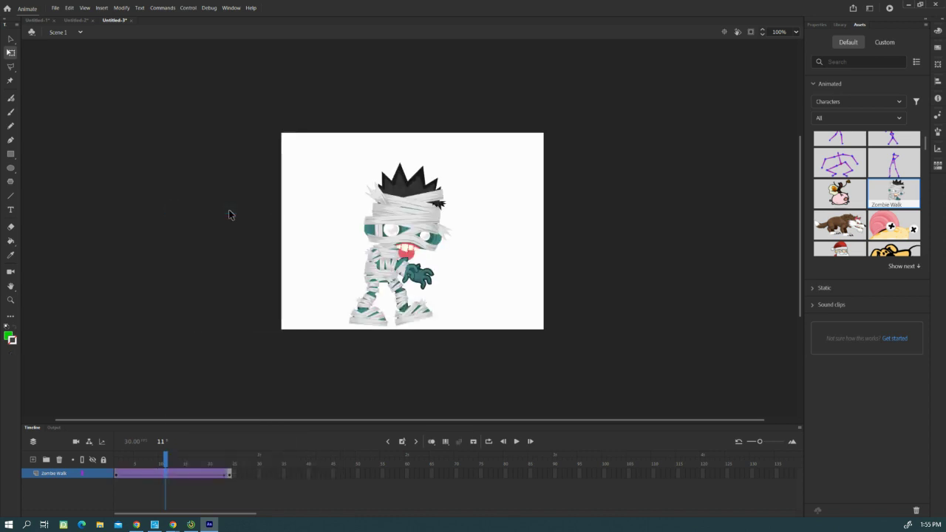
# Preview the walk, adjust the zombie's final position, and return to frame 1.
pyautogui.click(516, 441)
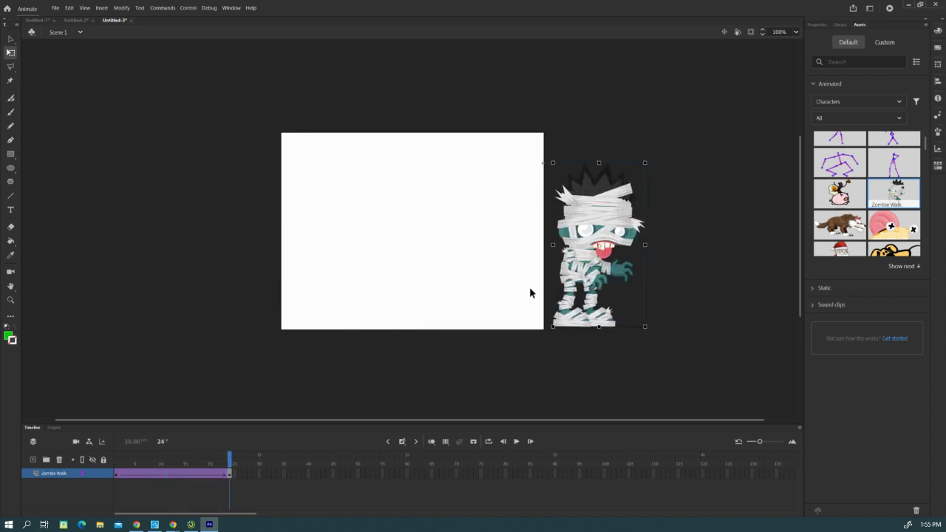
pyautogui.moveTo(596, 263)
pyautogui.mouseDown()
pyautogui.moveTo(340, 270)
pyautogui.moveTo(594, 270)
pyautogui.mouseUp()
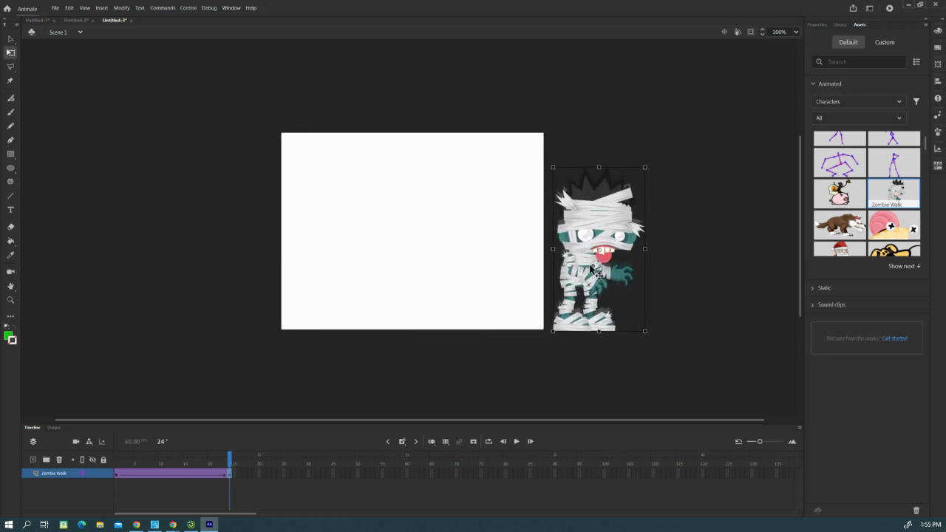
pyautogui.click(116, 461)
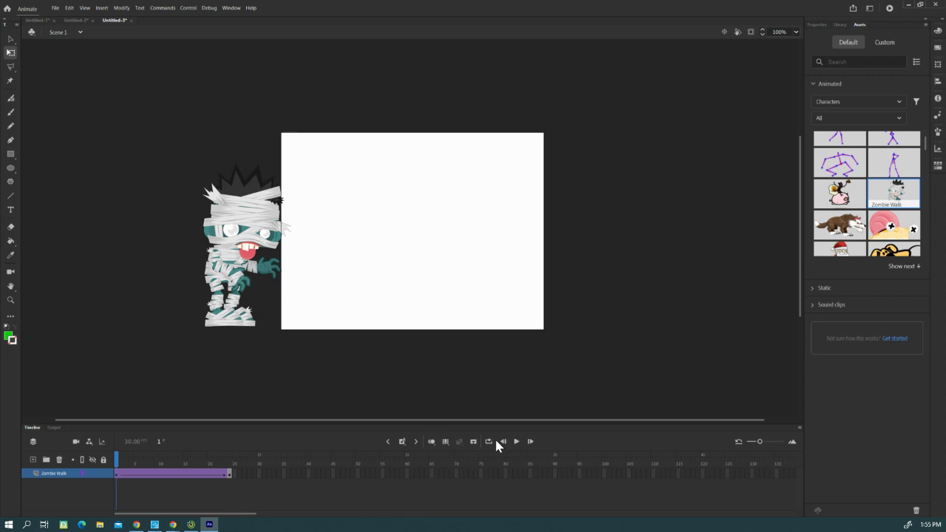
# Drag the tween's end keyframe out to about frame 70 and replay the slower walk.
pyautogui.click(517, 441)
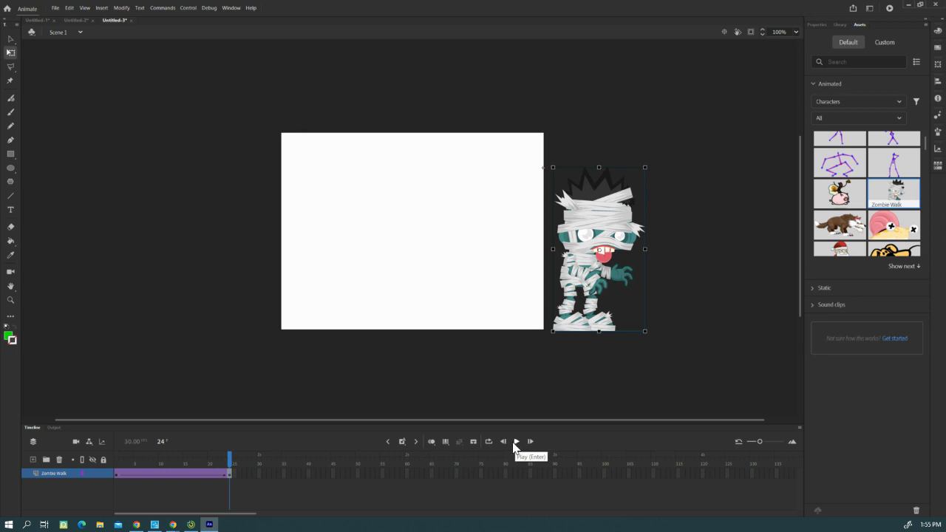
pyautogui.click(220, 474)
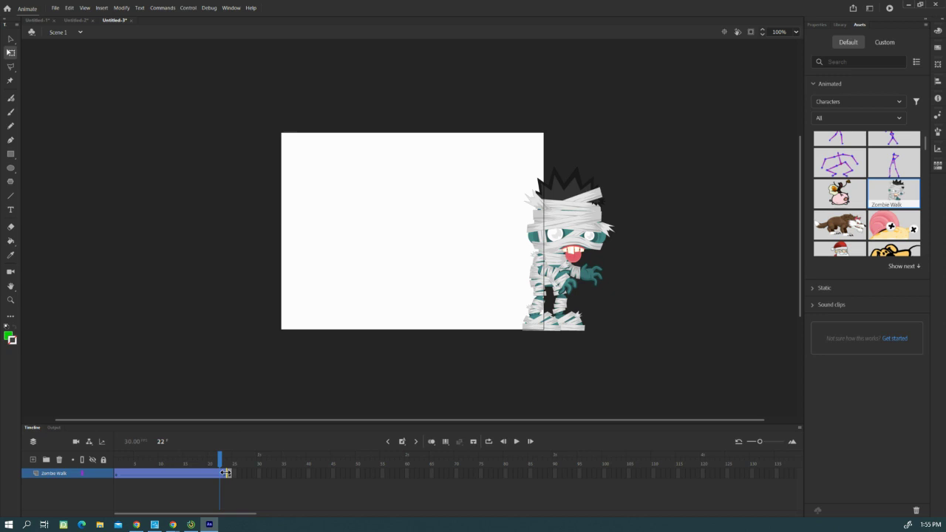
pyautogui.moveTo(226, 473); pyautogui.dragTo(458, 475)
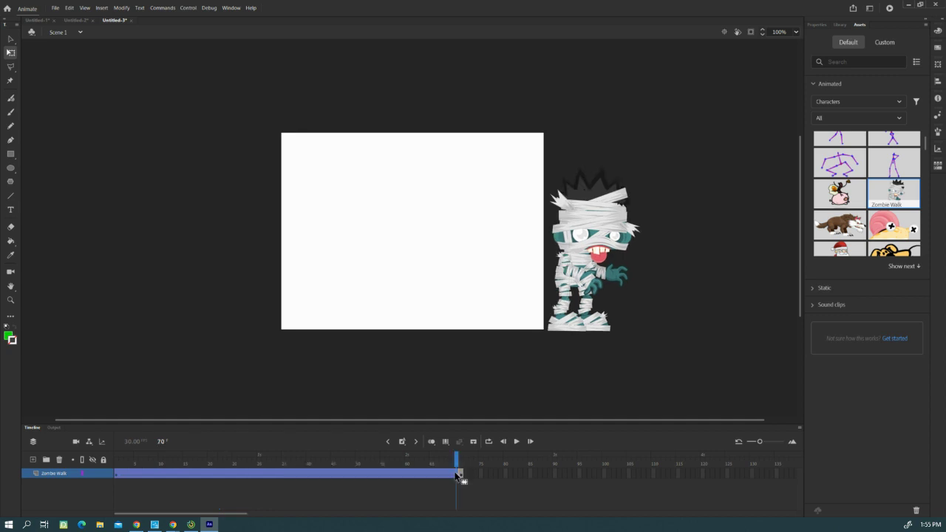
pyautogui.click(362, 469)
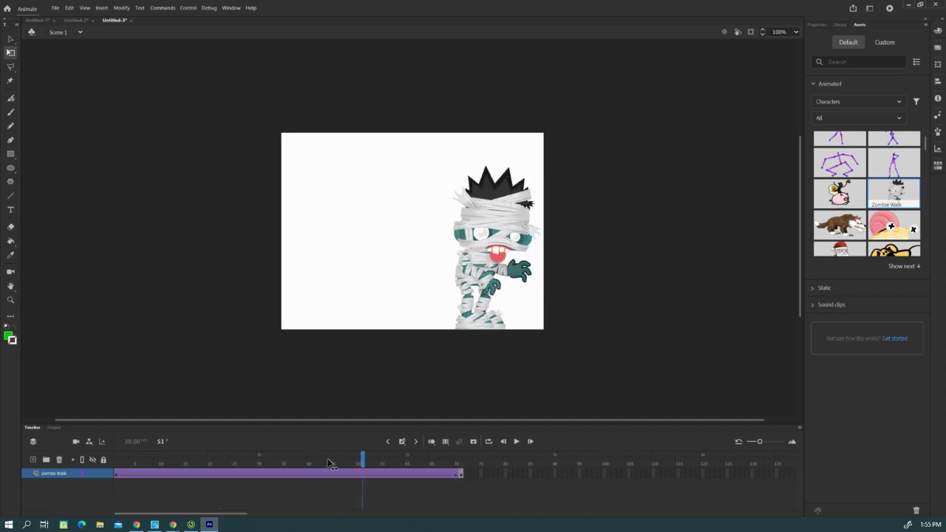
pyautogui.moveTo(329, 464); pyautogui.dragTo(118, 464)
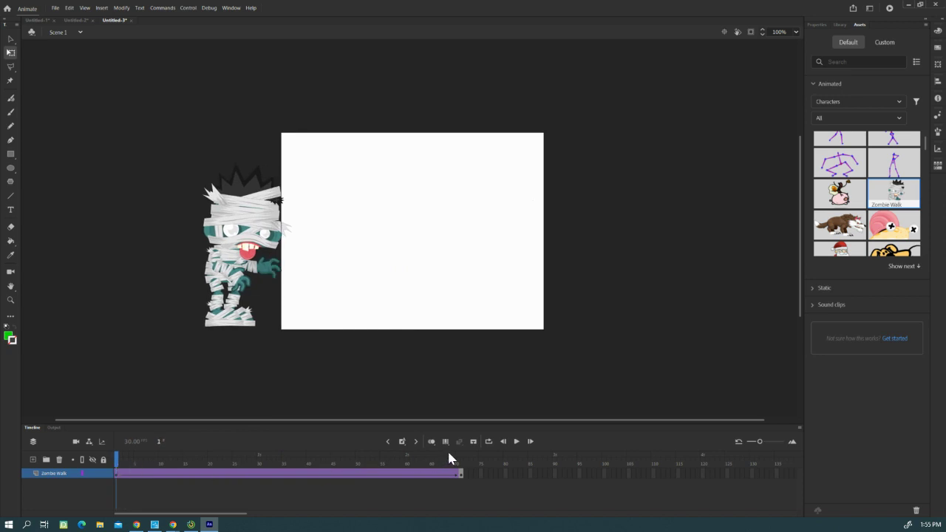
pyautogui.click(517, 441)
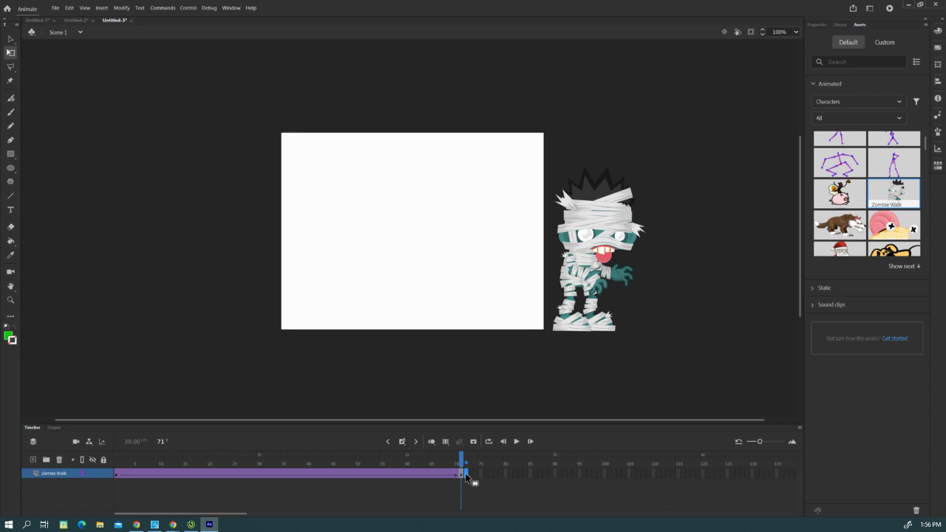
# Insert a keyframe at frame 72 and flip the zombie horizontally to face left.
pyautogui.click(403, 442)
pyautogui.click(418, 454)
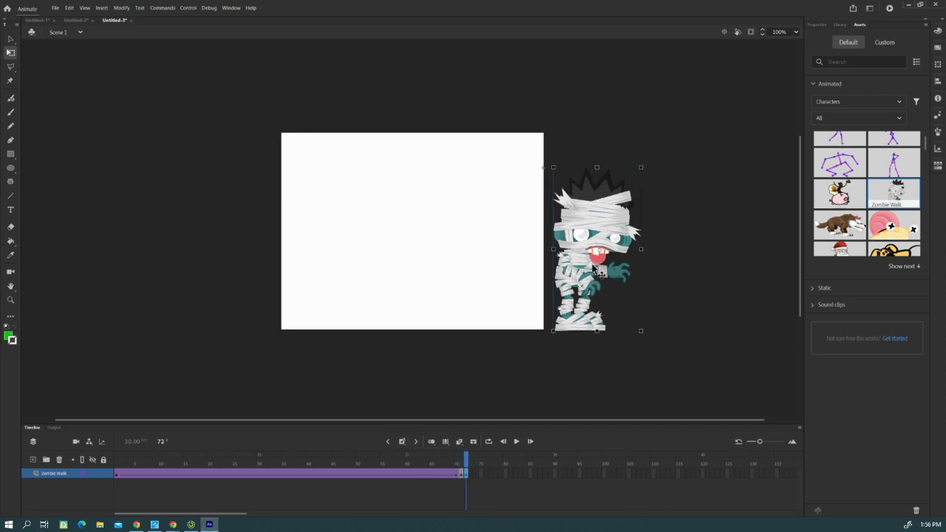
pyautogui.click(121, 8)
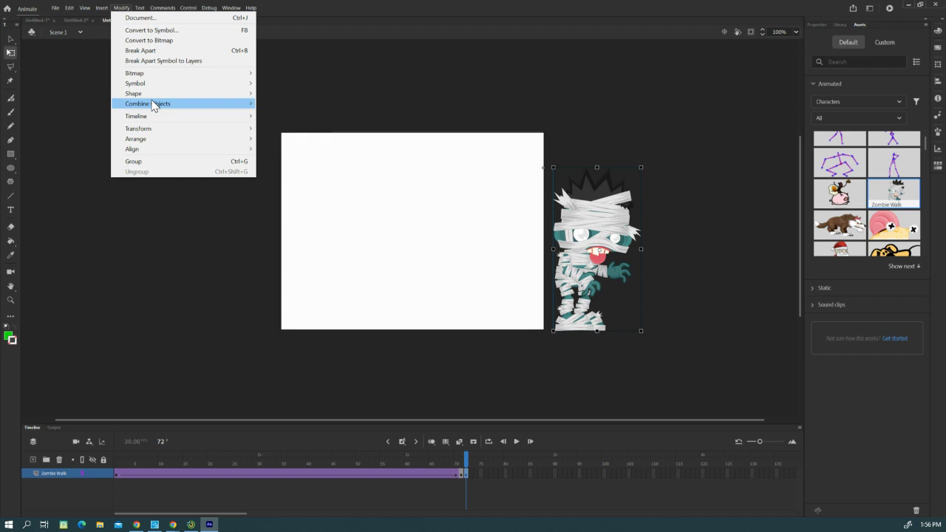
pyautogui.moveTo(153, 136)
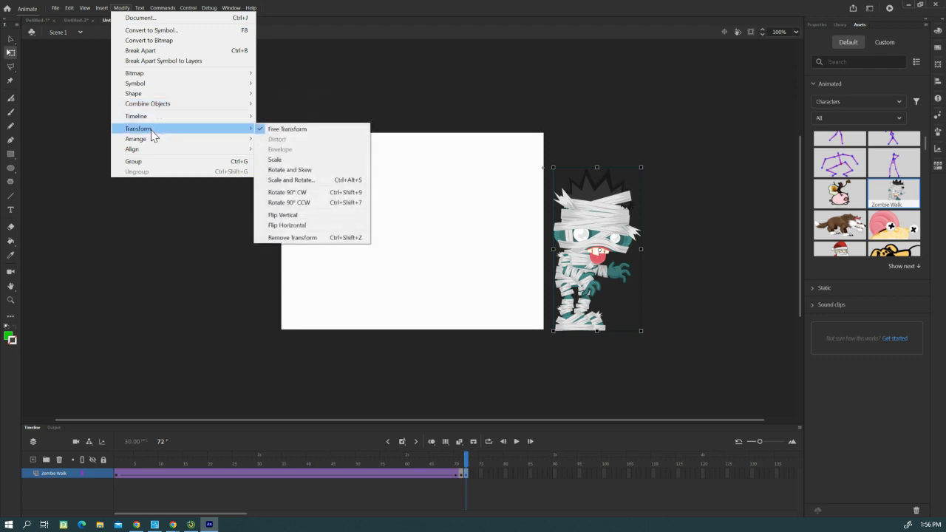
pyautogui.click(289, 226)
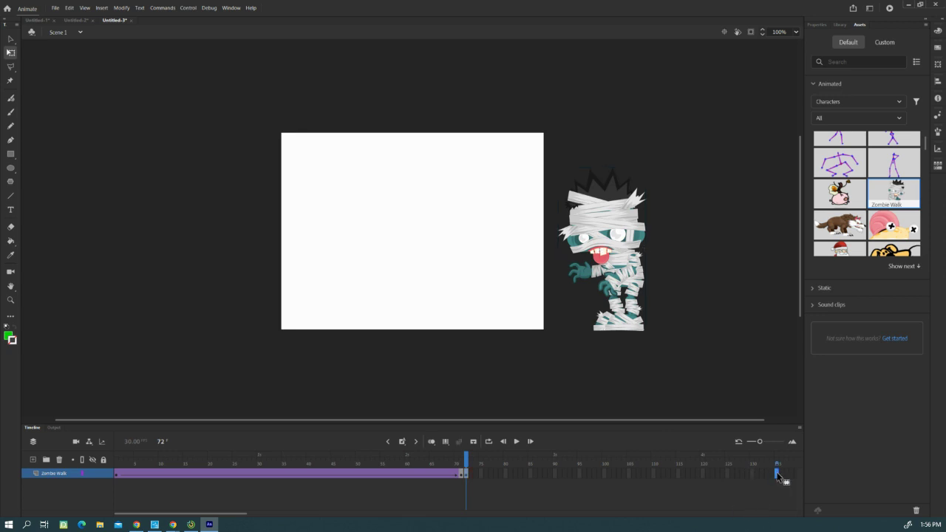
# Keyframe frame 135 with the zombie left of the stage and classic-tween frames 72–135.
pyautogui.click(401, 442)
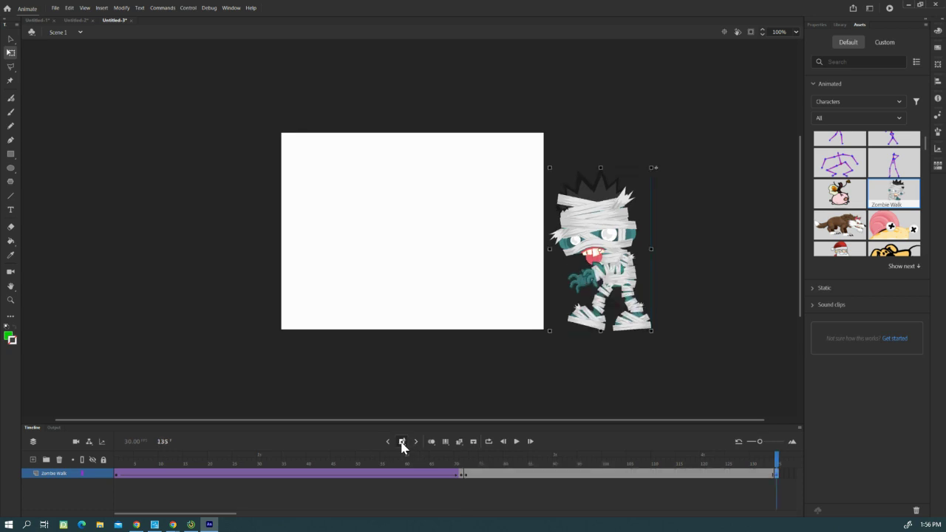
pyautogui.moveTo(600, 275); pyautogui.dragTo(220, 261)
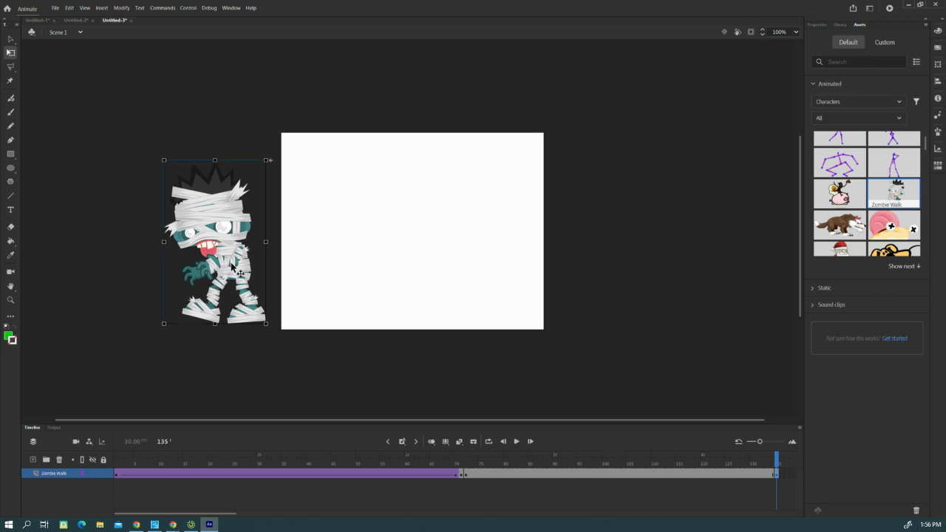
pyautogui.click(623, 477)
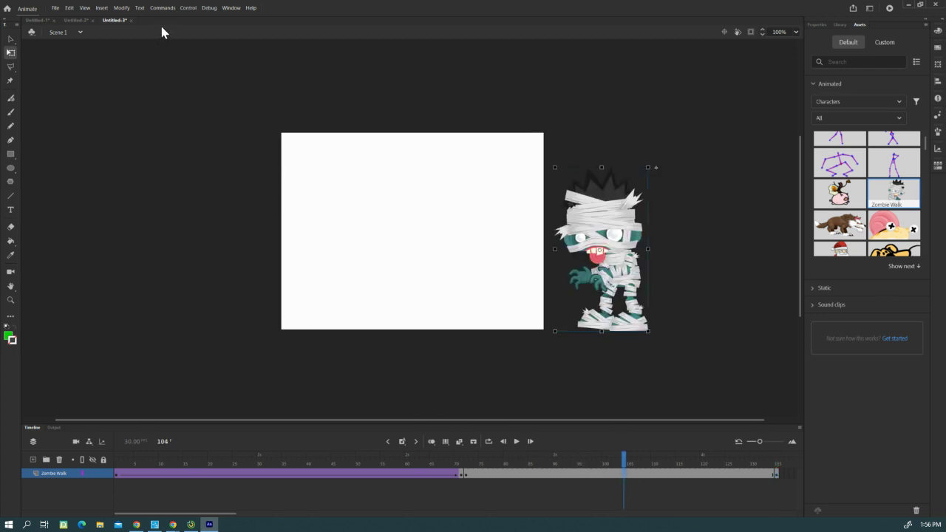
pyautogui.click(102, 9)
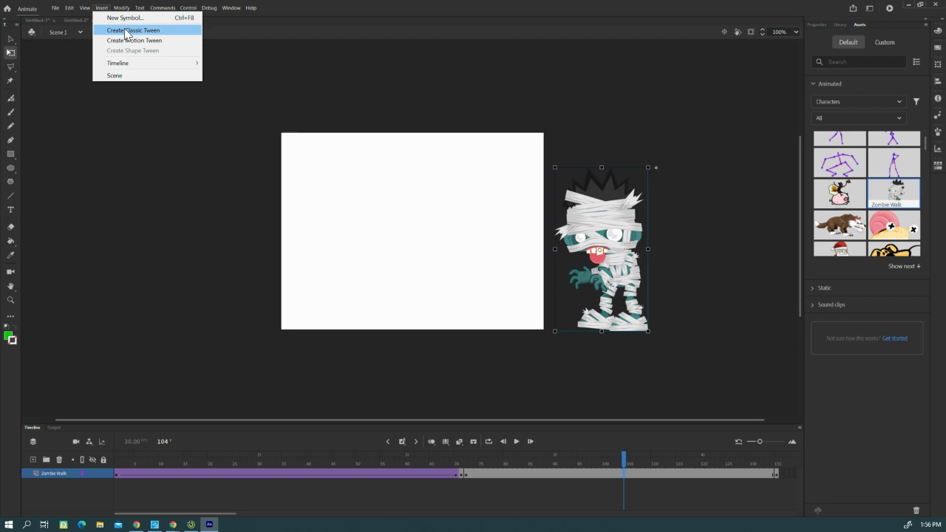
pyautogui.click(127, 31)
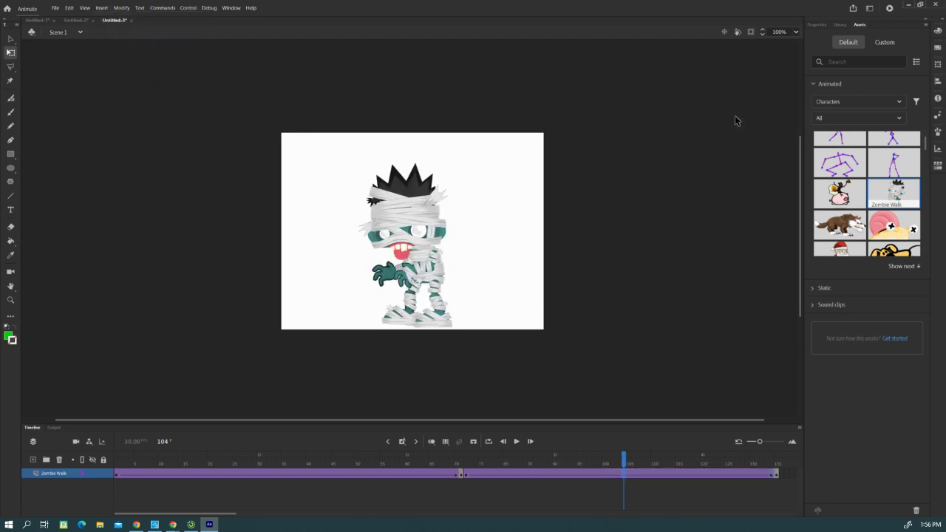
pyautogui.moveTo(625, 464); pyautogui.dragTo(29, 484)
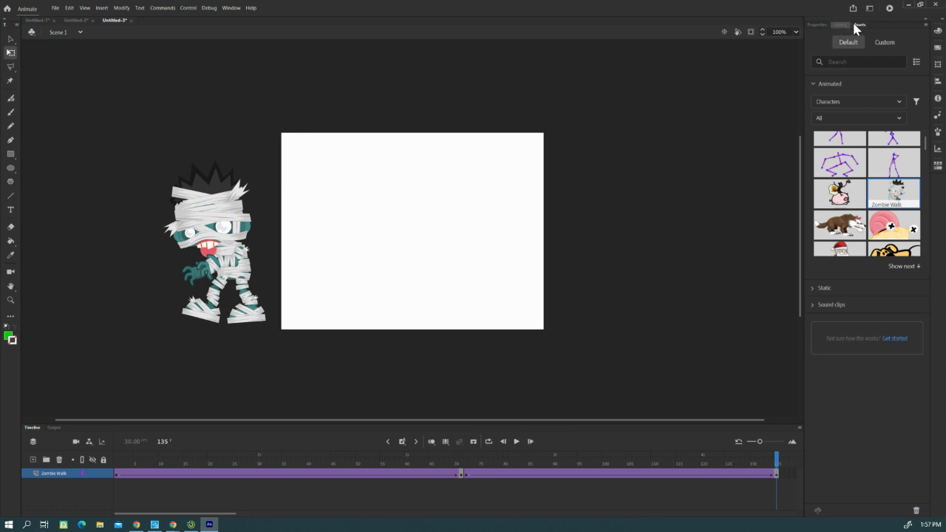
pyautogui.click(889, 9)
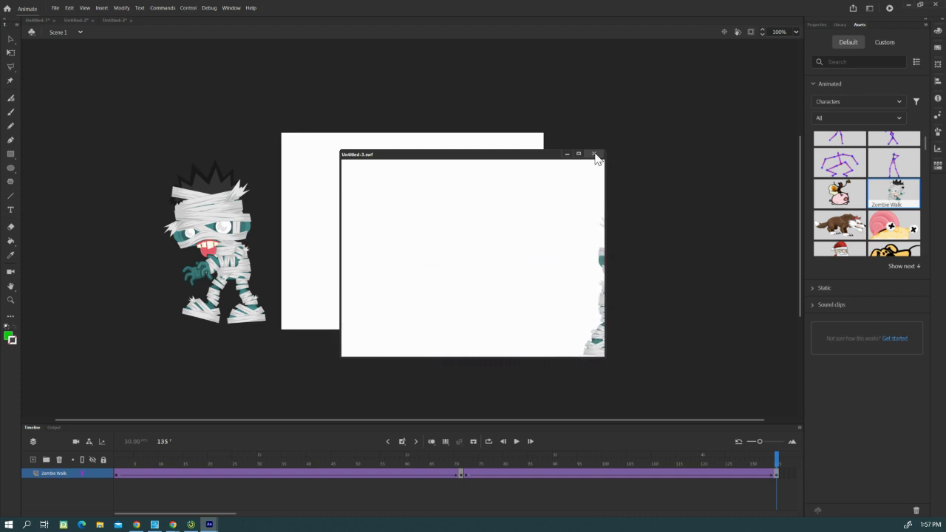
pyautogui.click(595, 155)
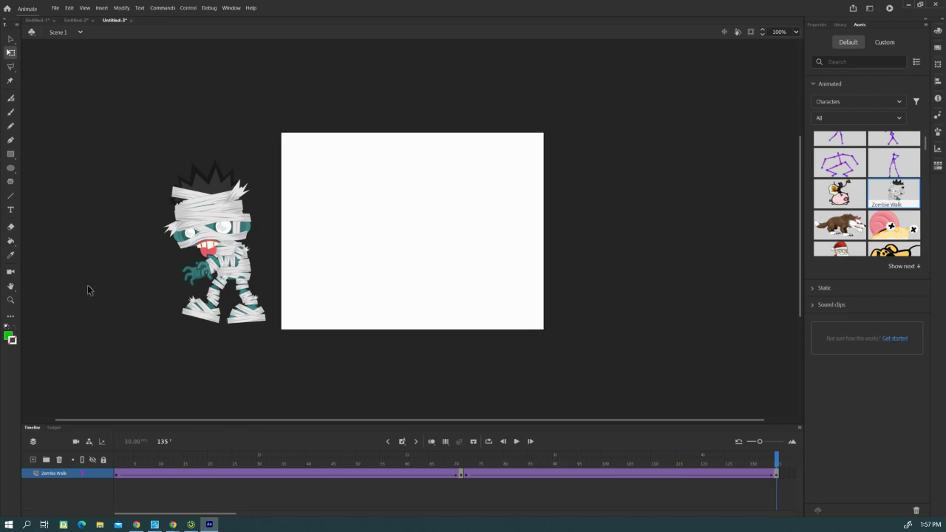